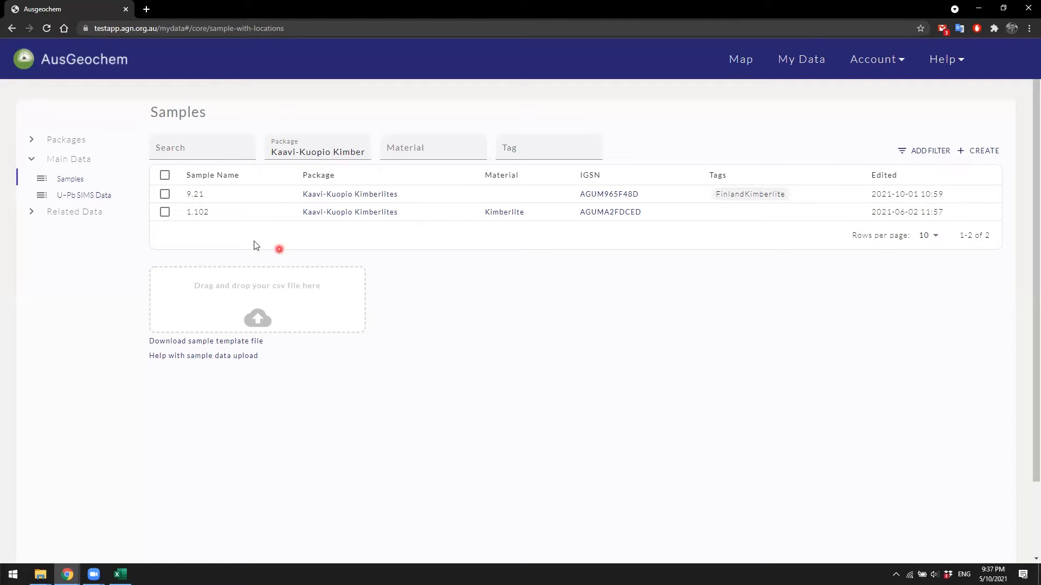
Step: Download the sample template file and open it in Excel
click(32, 141)
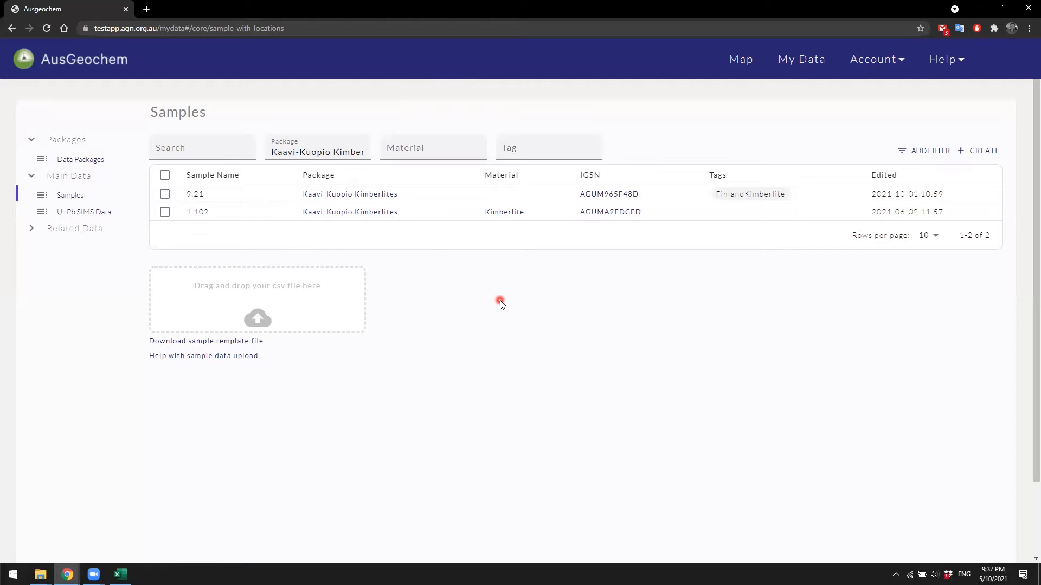
click(252, 344)
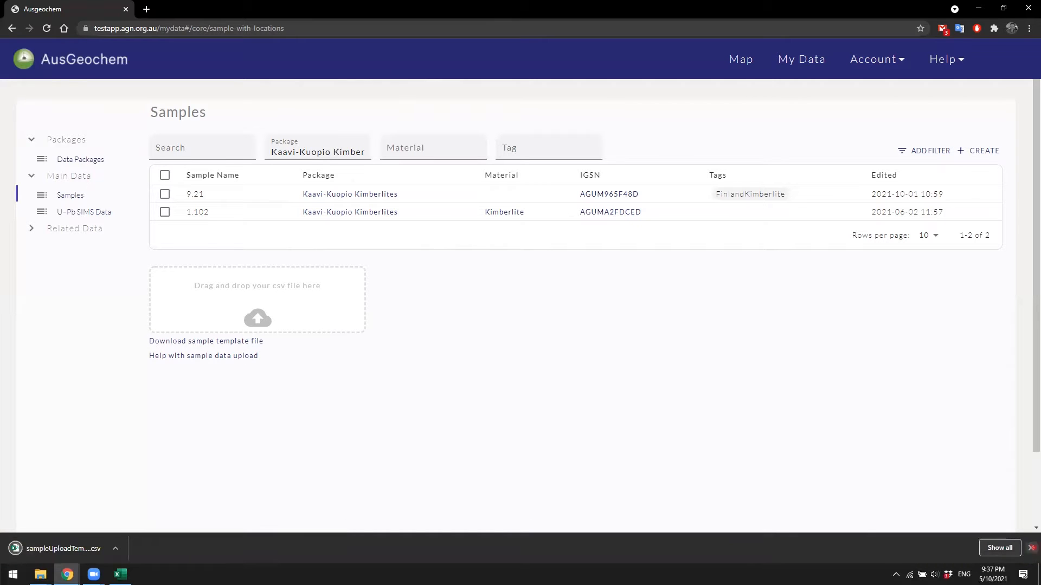
click(1032, 548)
click(121, 574)
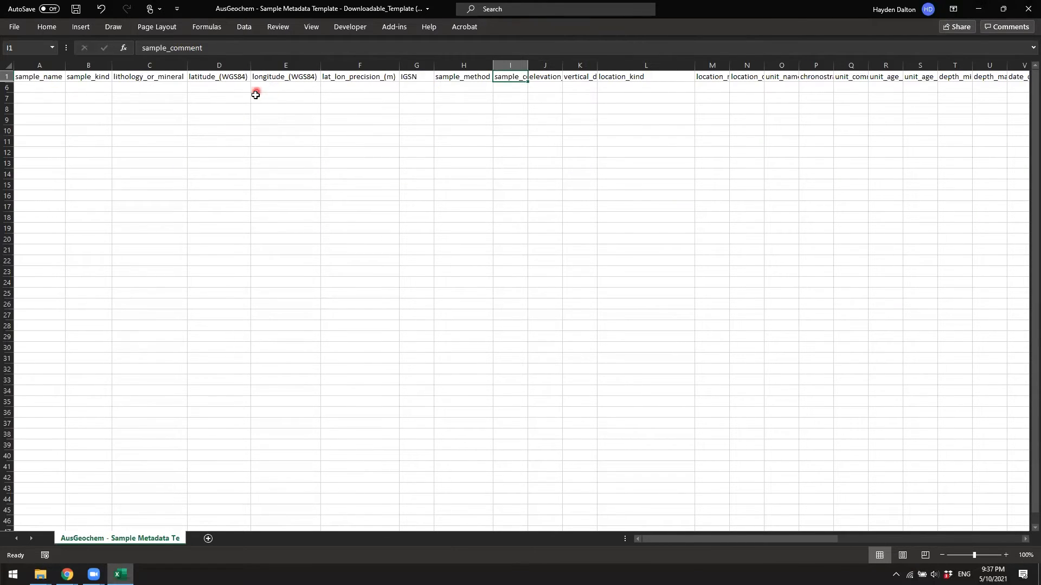
Step: Review the template's column headers such as sample_name, sample_kind, lithology_or_mineral, latitude and sample_method
click(980, 9)
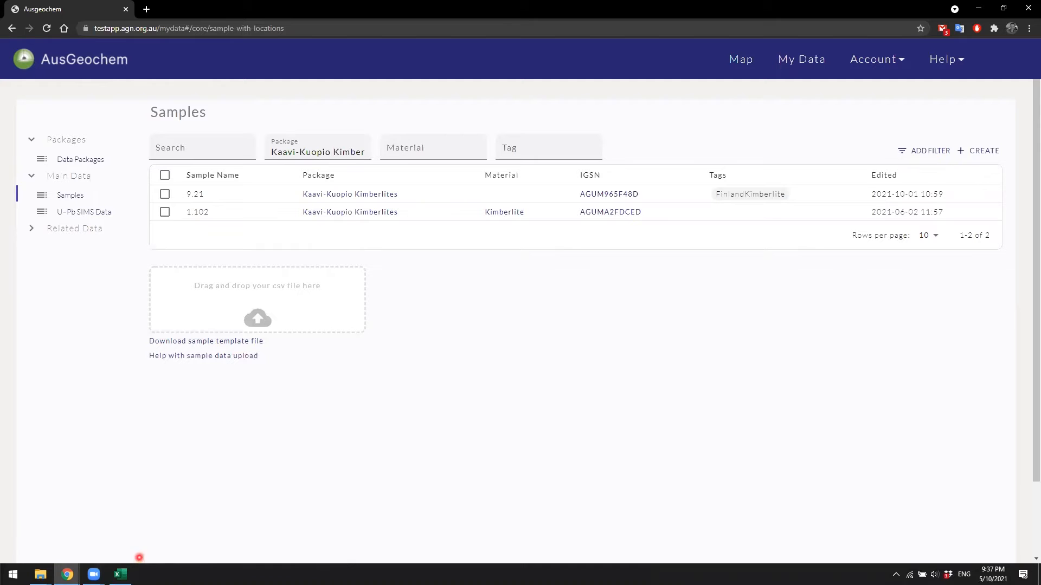
click(116, 579)
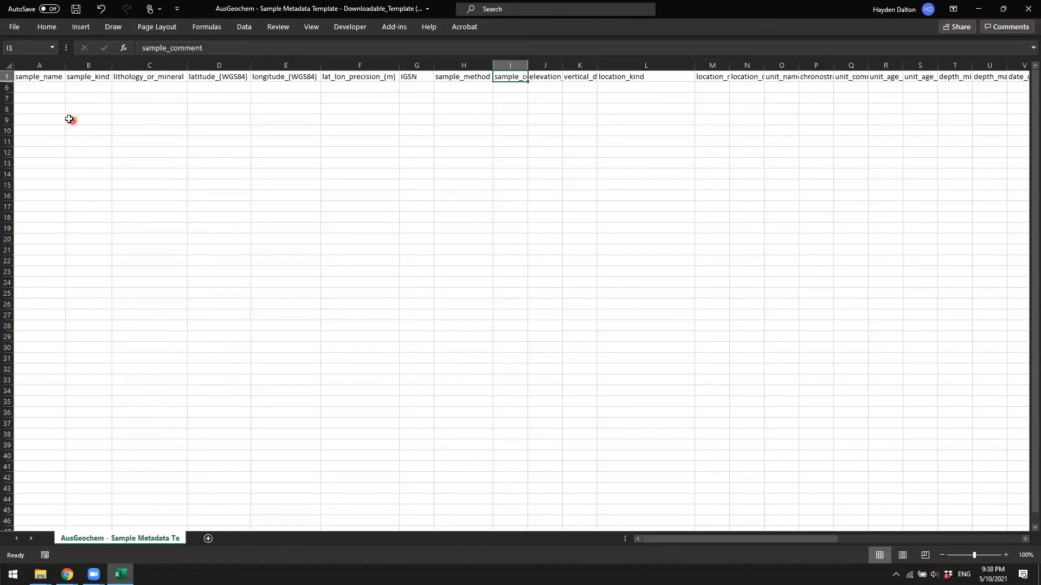
click(54, 77)
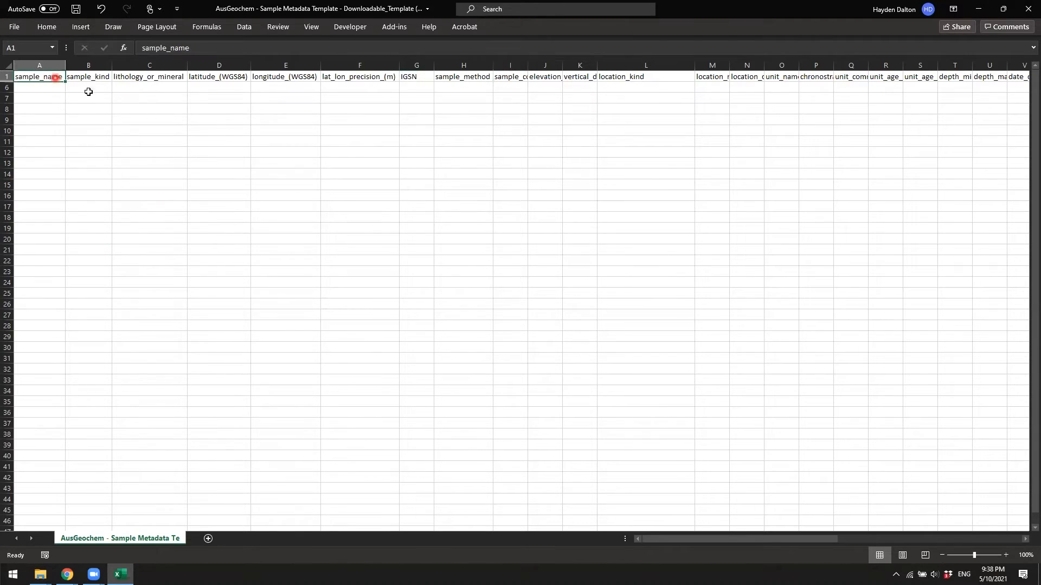
click(147, 78)
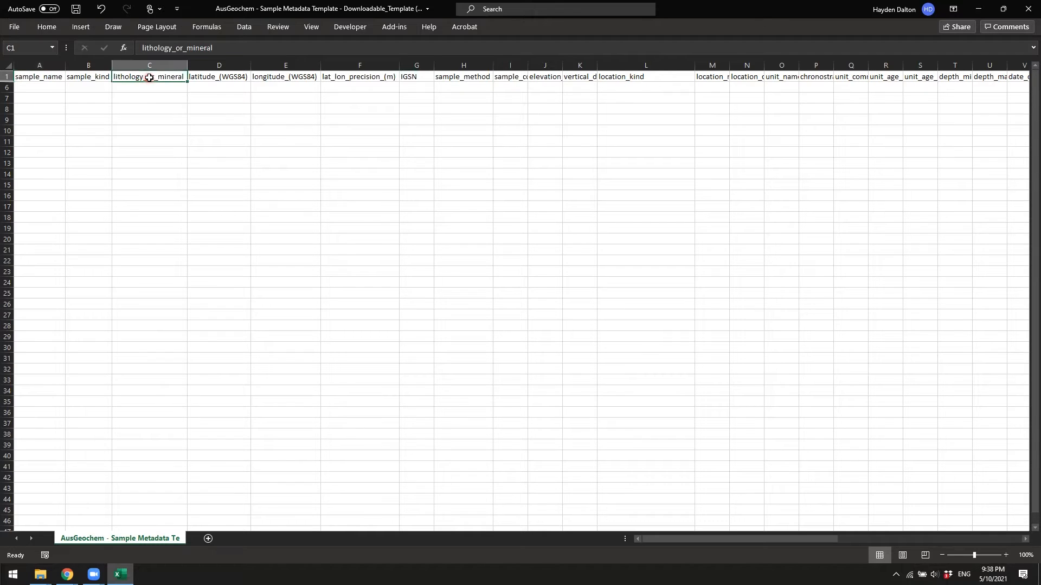
click(199, 79)
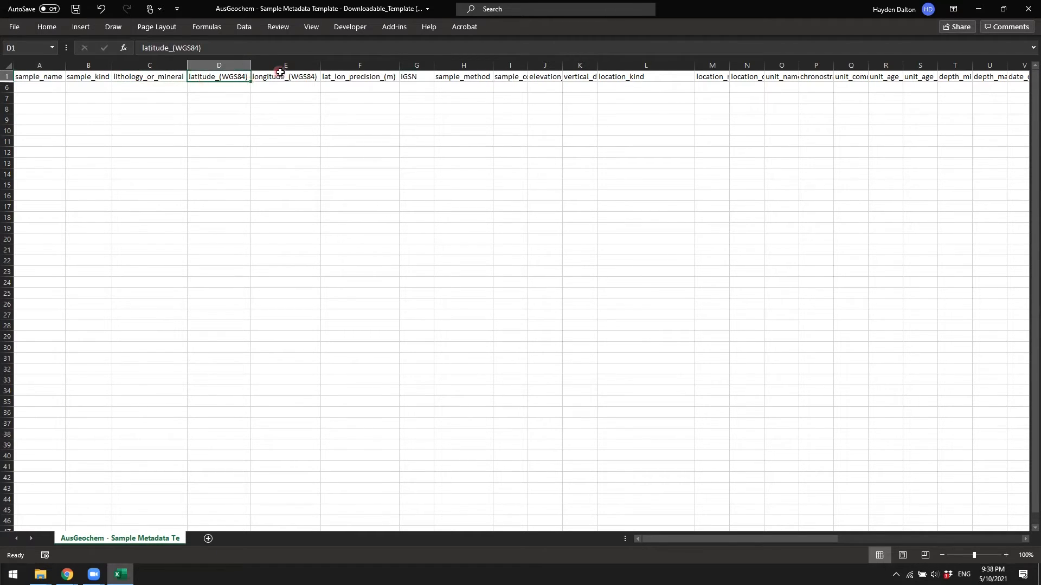
click(283, 76)
click(357, 78)
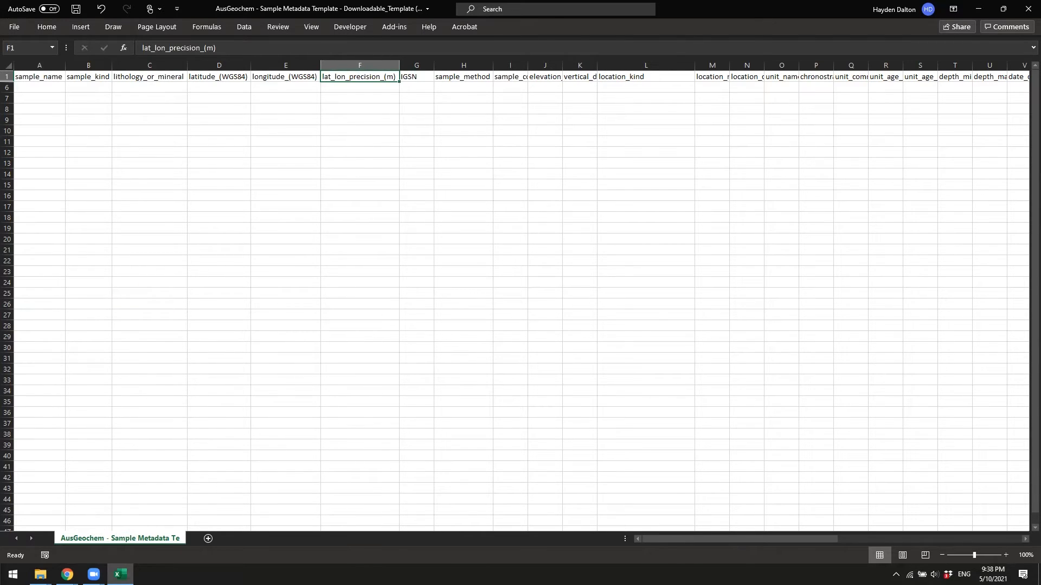
click(102, 79)
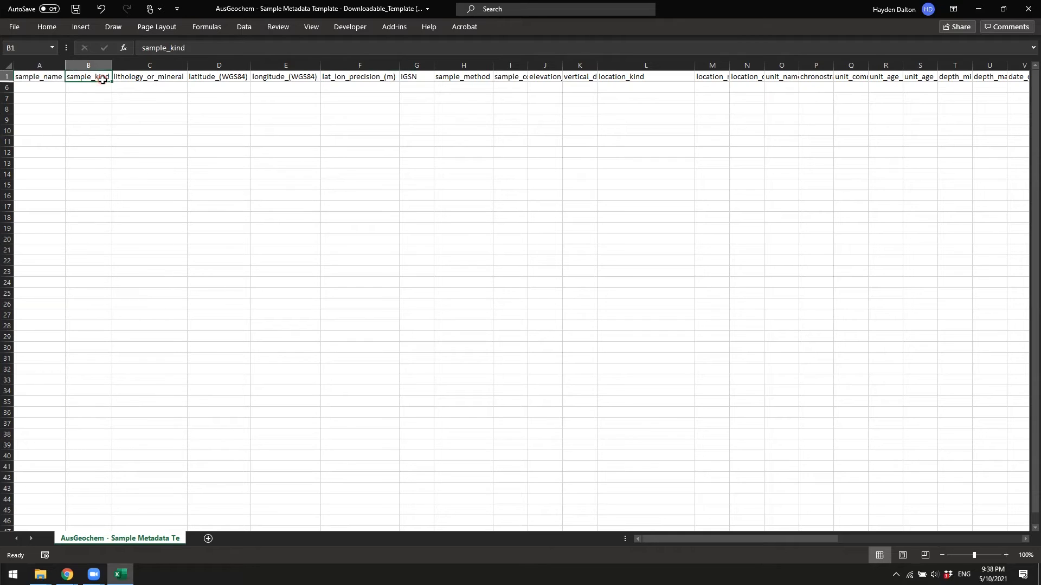
click(480, 76)
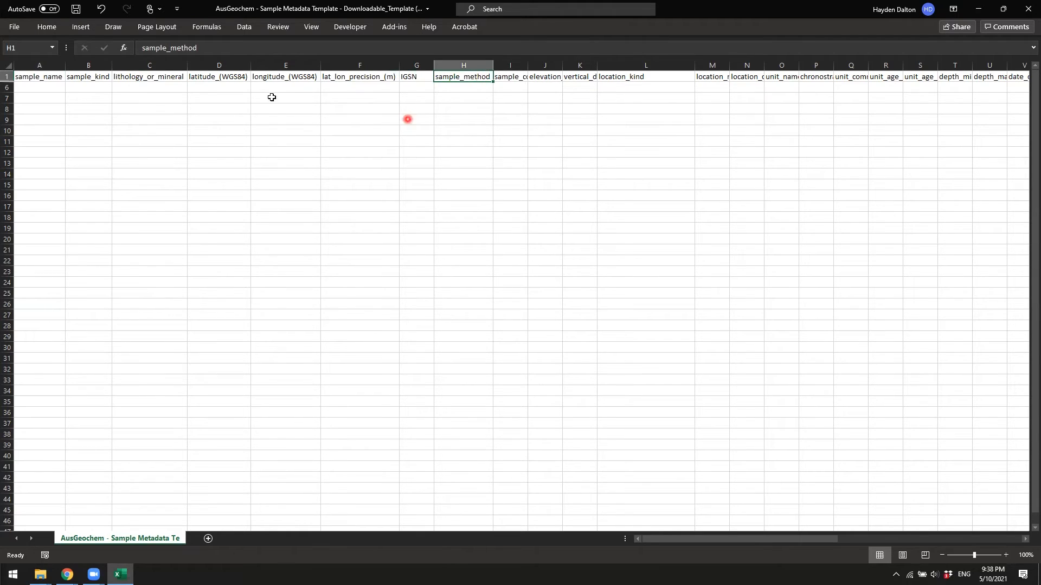
Step: Unhide the hidden rows 2 to 5 holding the sample data
drag(10, 87, 8, 77)
right_click(8, 76)
click(48, 263)
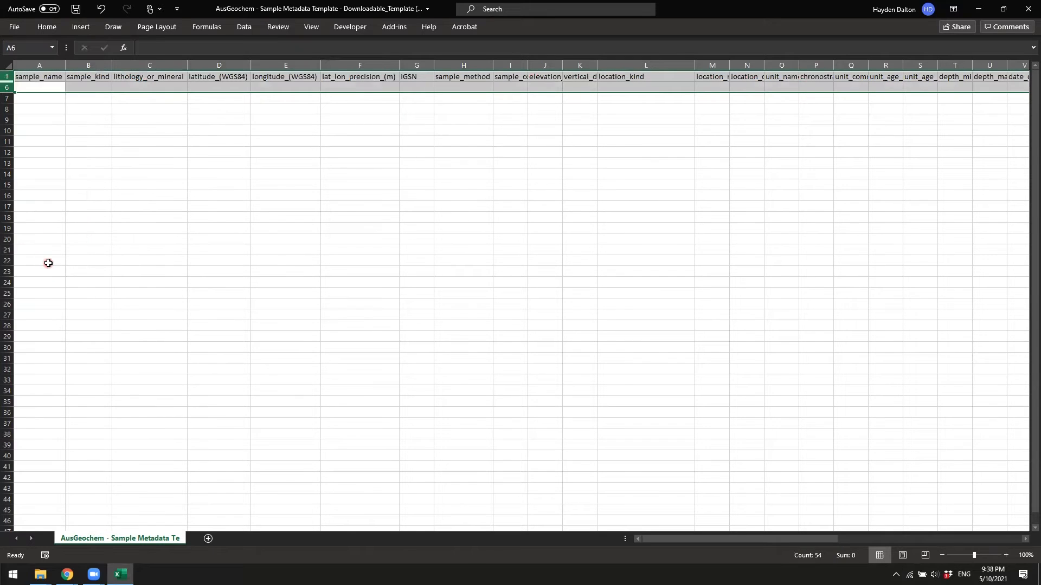
click(179, 228)
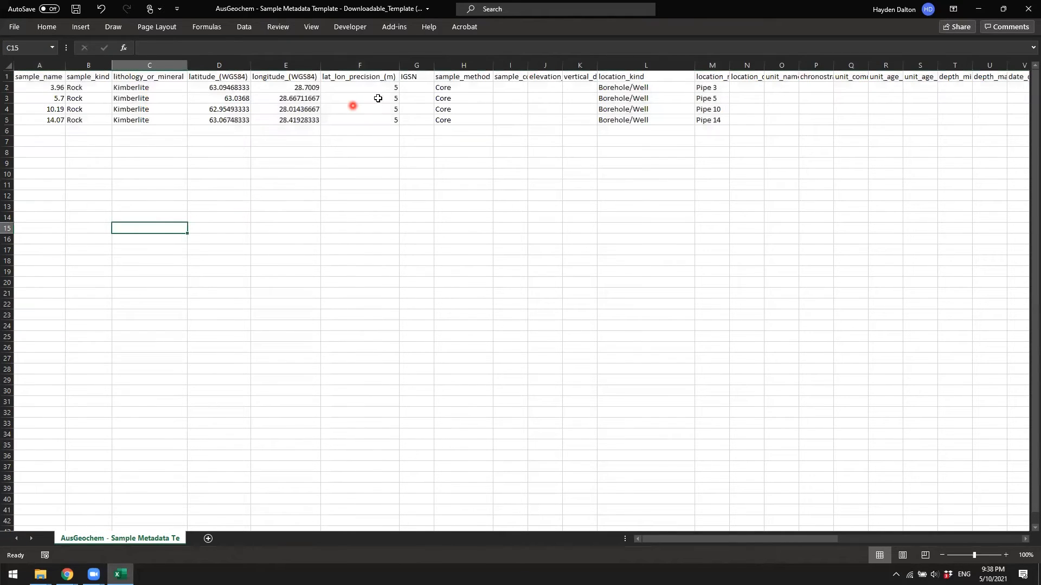
Step: Review the four sample rows across all columns, widening the location_name column, and save the spreadsheet
drag(702, 536, 650, 540)
drag(623, 86, 707, 107)
drag(730, 65, 775, 65)
click(637, 90)
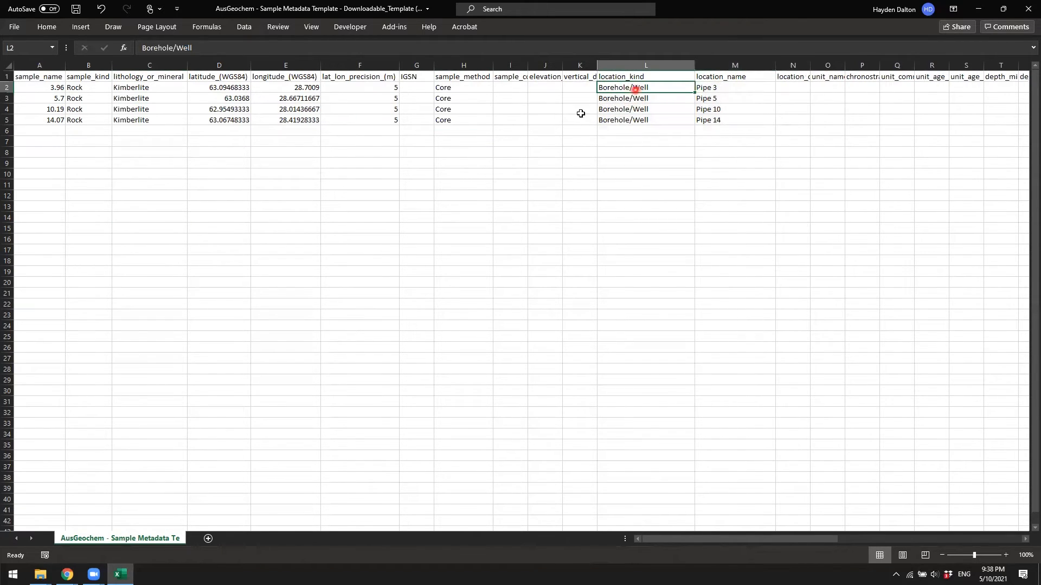
drag(687, 541, 736, 541)
drag(688, 88, 696, 117)
drag(737, 88, 811, 119)
drag(778, 88, 818, 119)
click(786, 121)
drag(856, 89, 832, 126)
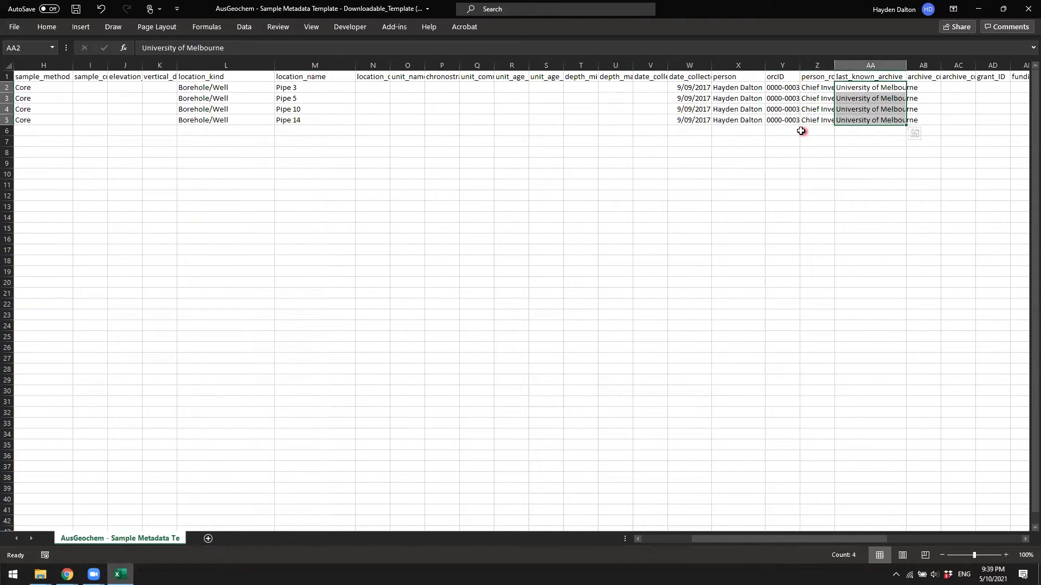
click(802, 130)
drag(773, 538, 725, 539)
click(76, 9)
click(973, 7)
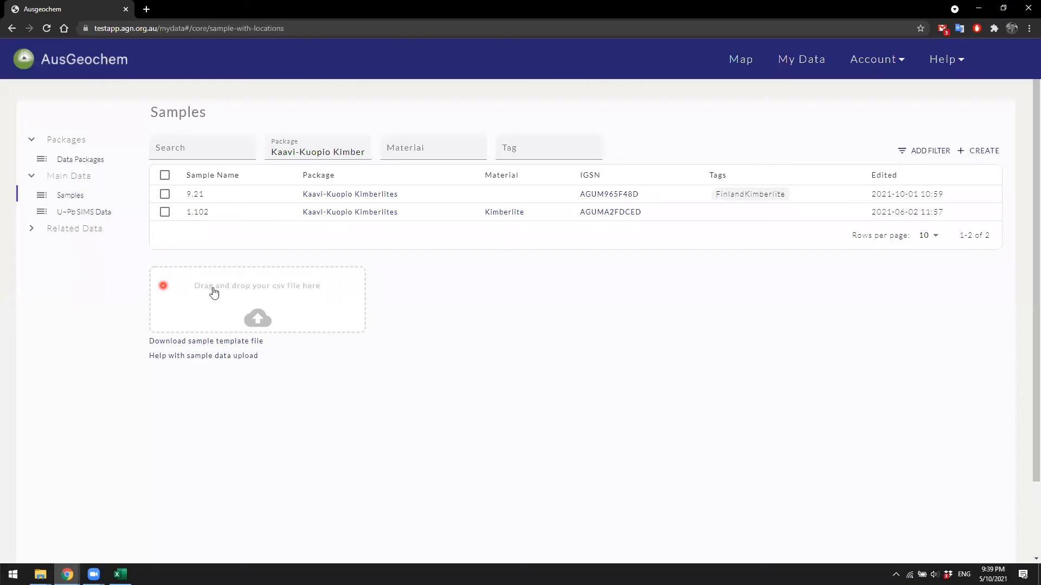
Step: Drop the saved CSV into the sample upload area and proceed to batch editing
drag(26, 263, 270, 295)
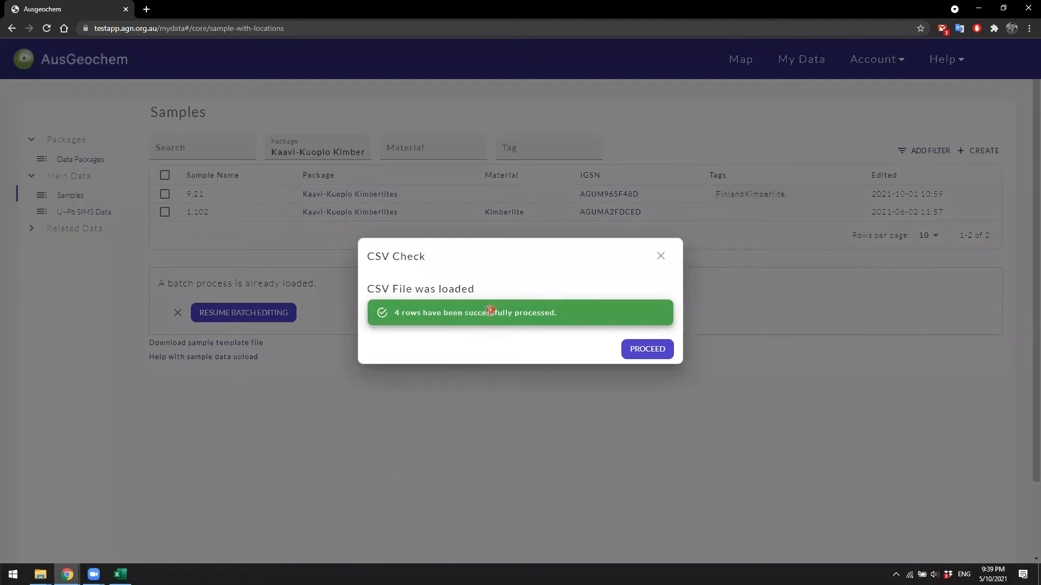
click(648, 350)
click(649, 351)
drag(464, 491, 463, 484)
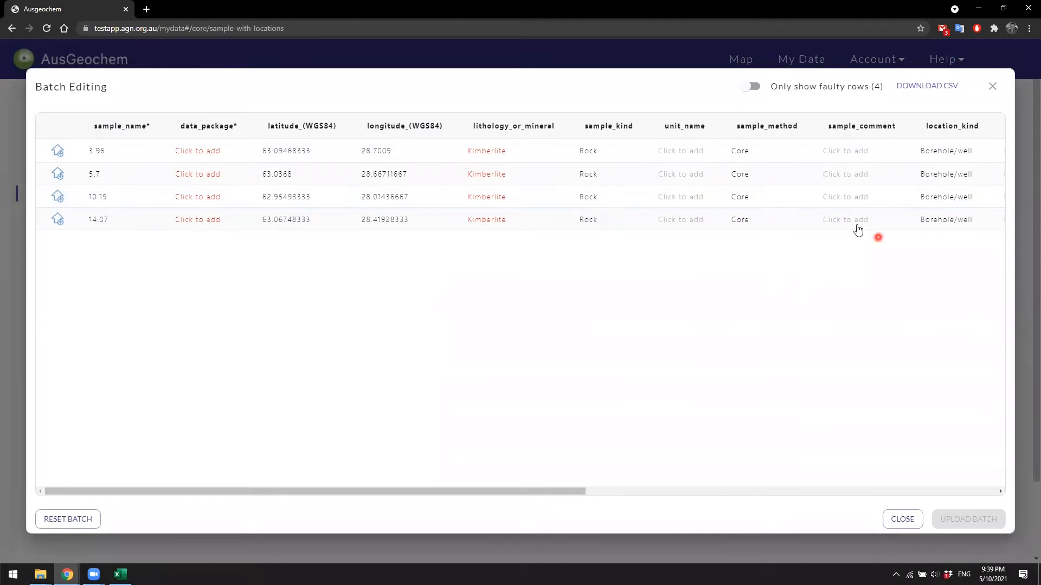
Step: Set the data_package of all empty cells to ARC-DP2022
click(209, 155)
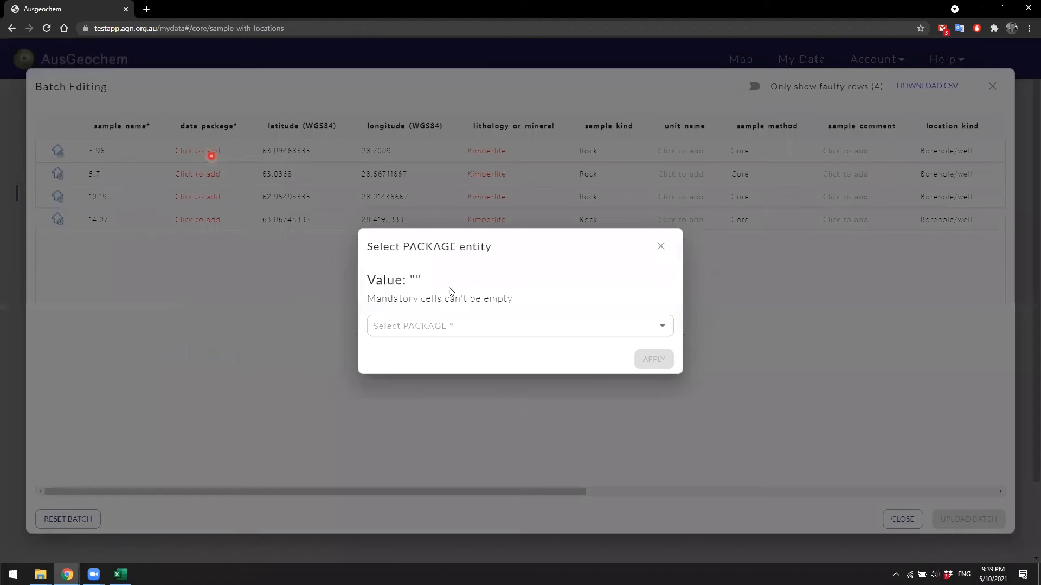
click(457, 329)
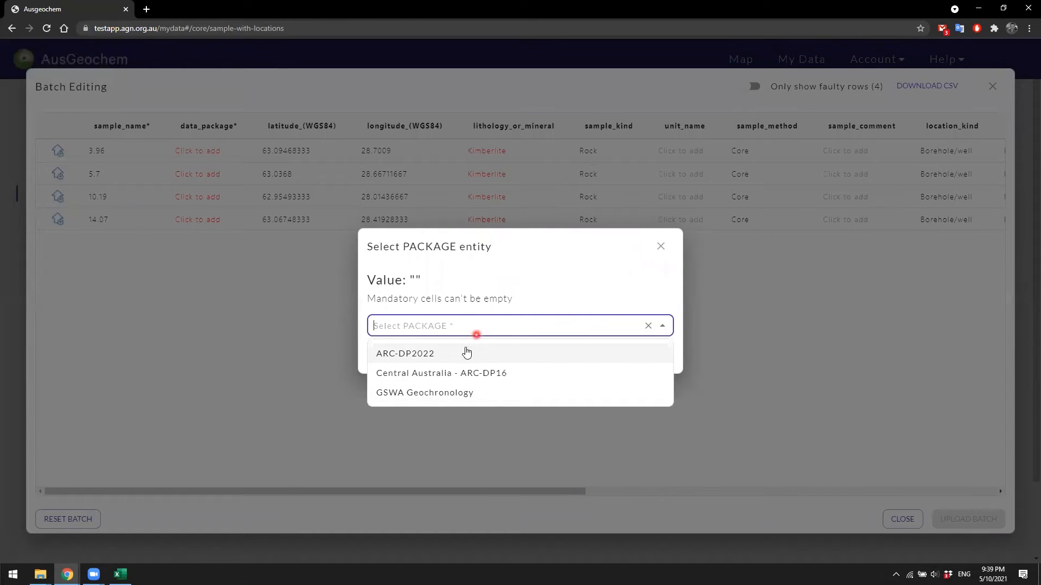
click(448, 357)
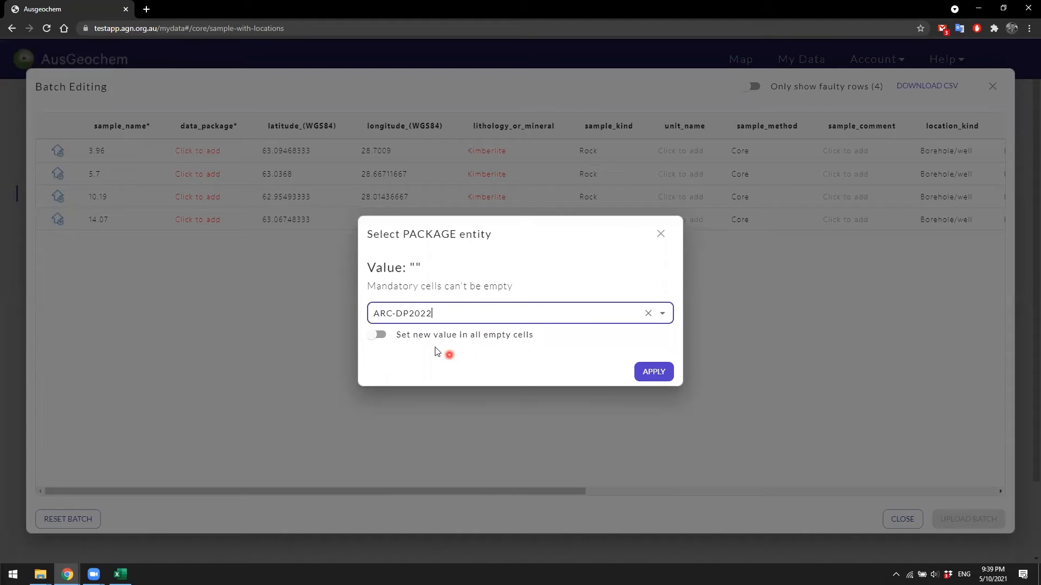
click(382, 337)
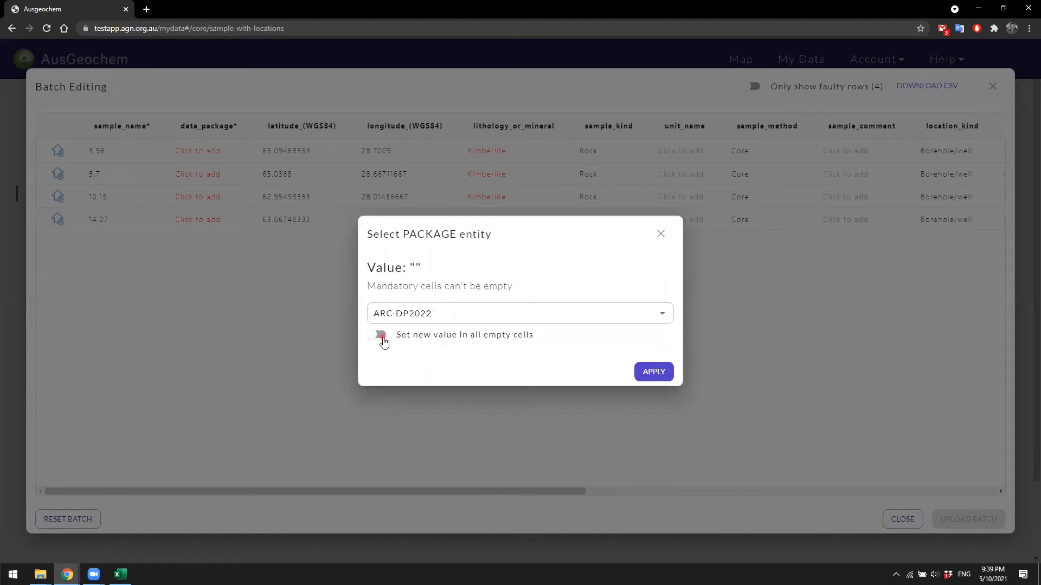
click(650, 373)
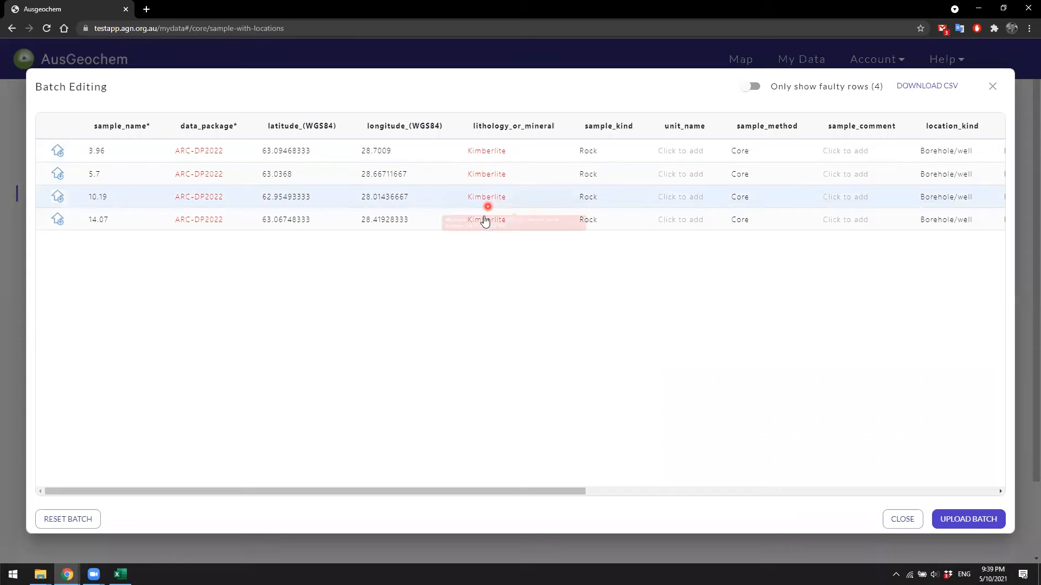
Step: Resolve lithology_or_mineral to the Kimberlite entity for all cells containing Kimberlite
click(481, 151)
click(464, 328)
text(kimberlite)
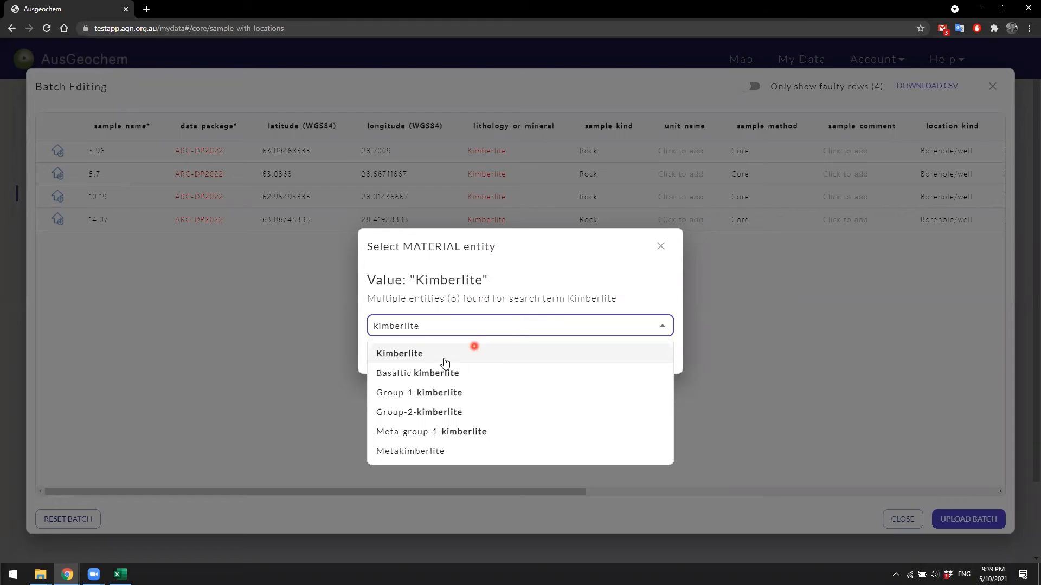
click(411, 355)
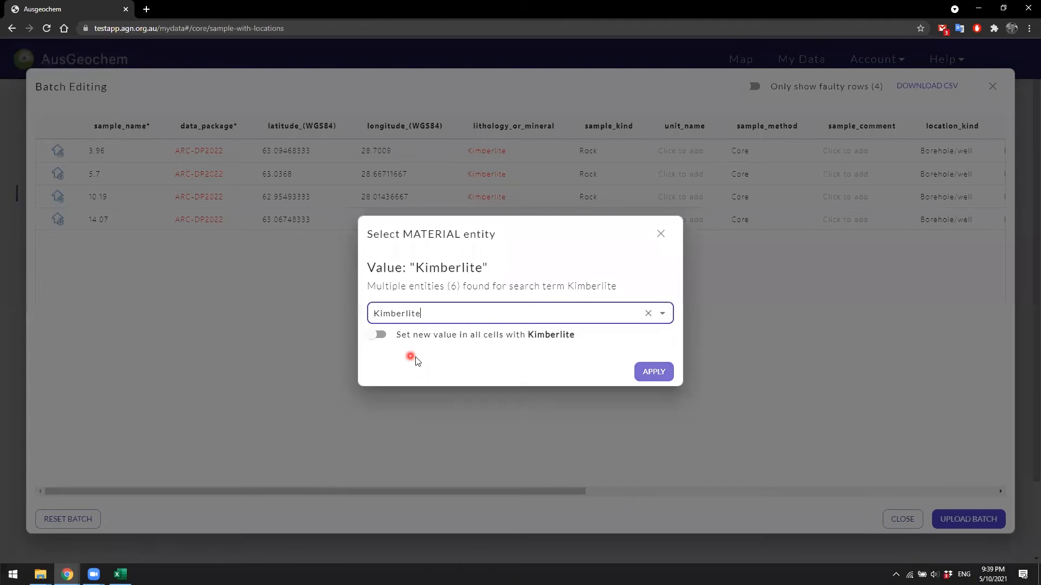
click(380, 334)
click(650, 376)
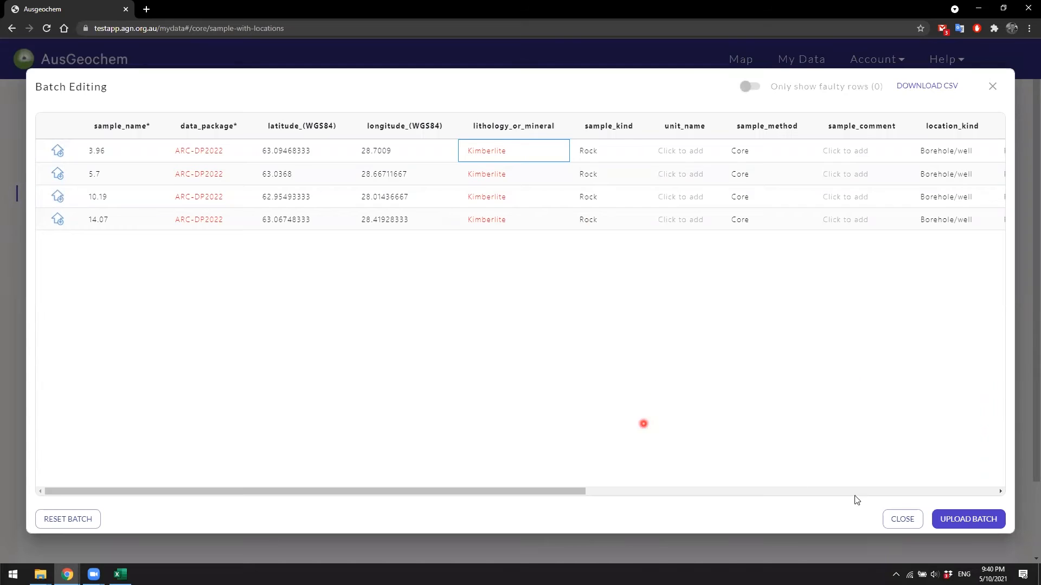
Step: Upload the batch and filter the samples list by the ARC-DP2022 package
click(968, 519)
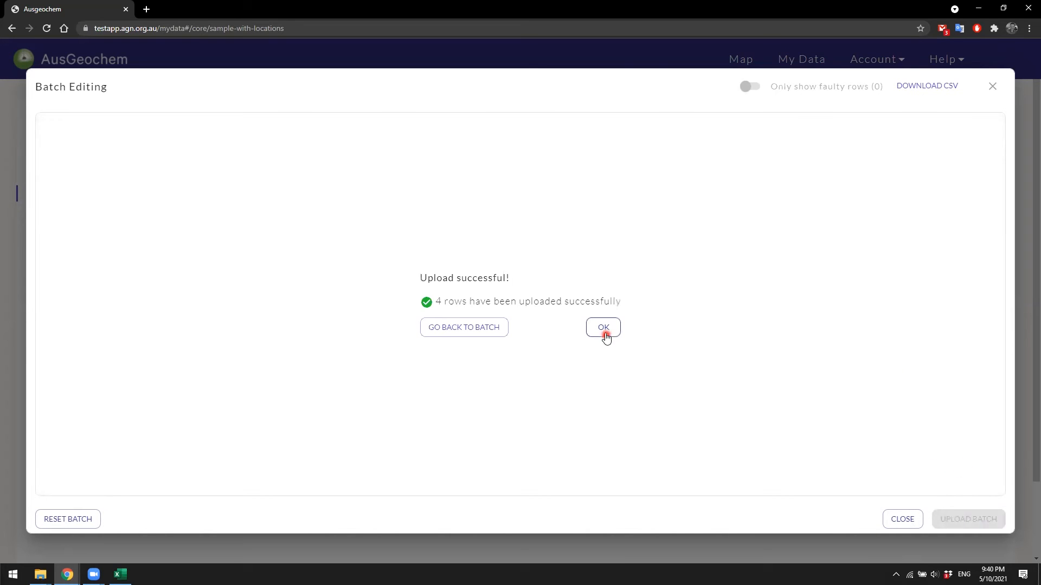
click(604, 328)
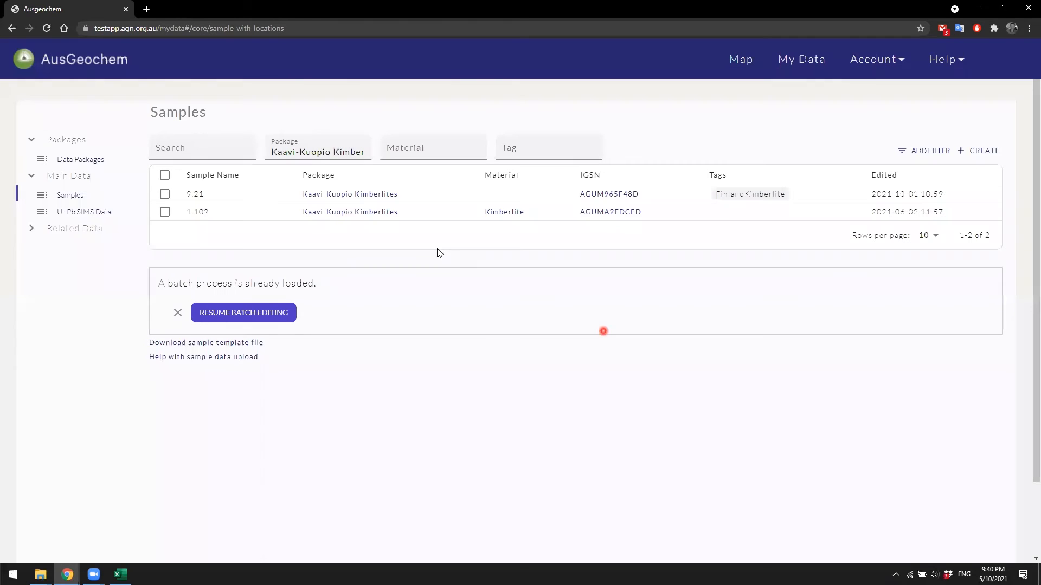
click(345, 153)
click(317, 221)
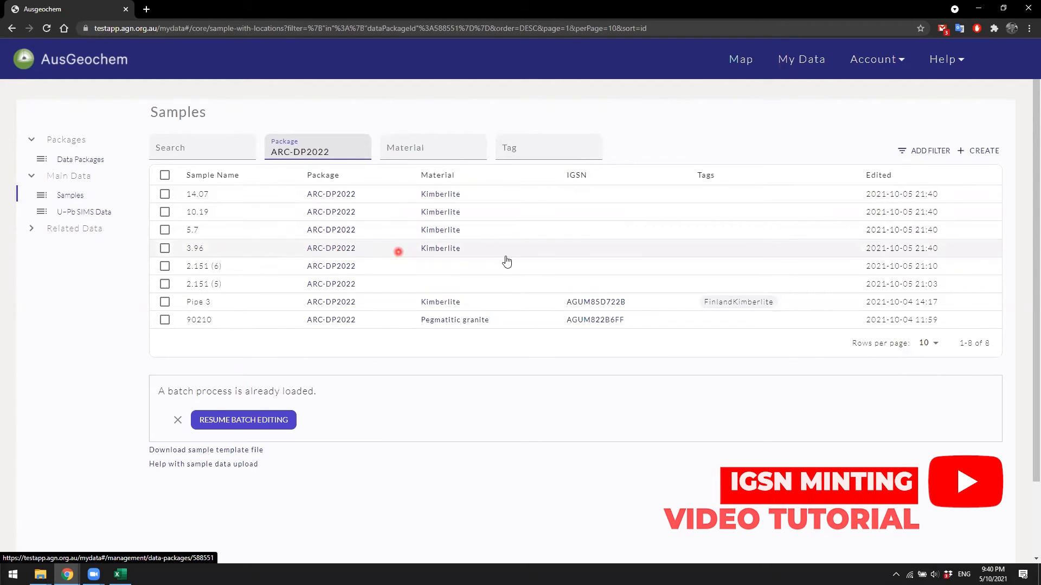
Step: Try minting IGSNs for the four new samples, then cancel and clear the selection
click(165, 194)
click(165, 213)
click(165, 231)
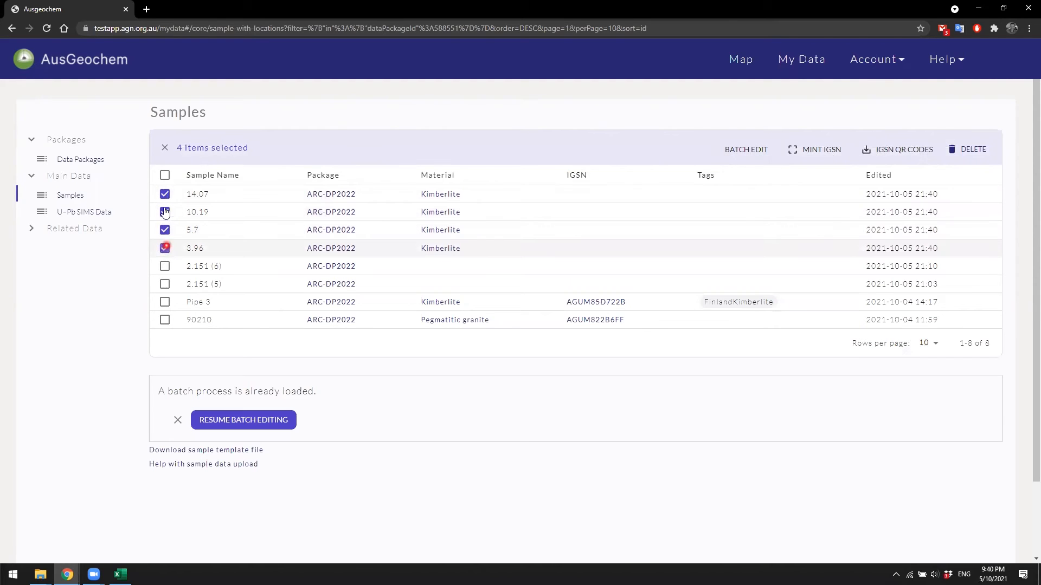
click(813, 151)
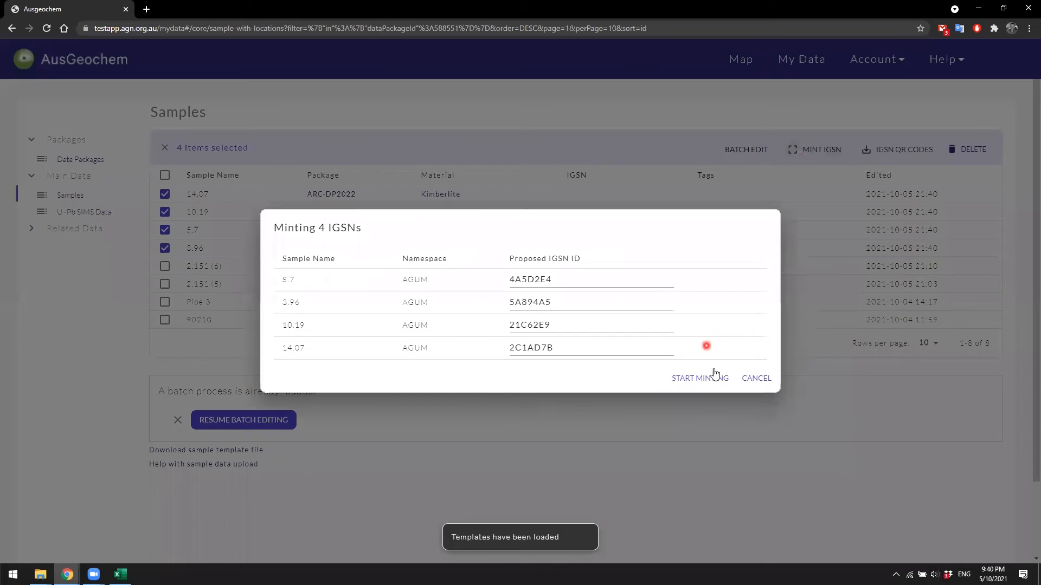
click(755, 379)
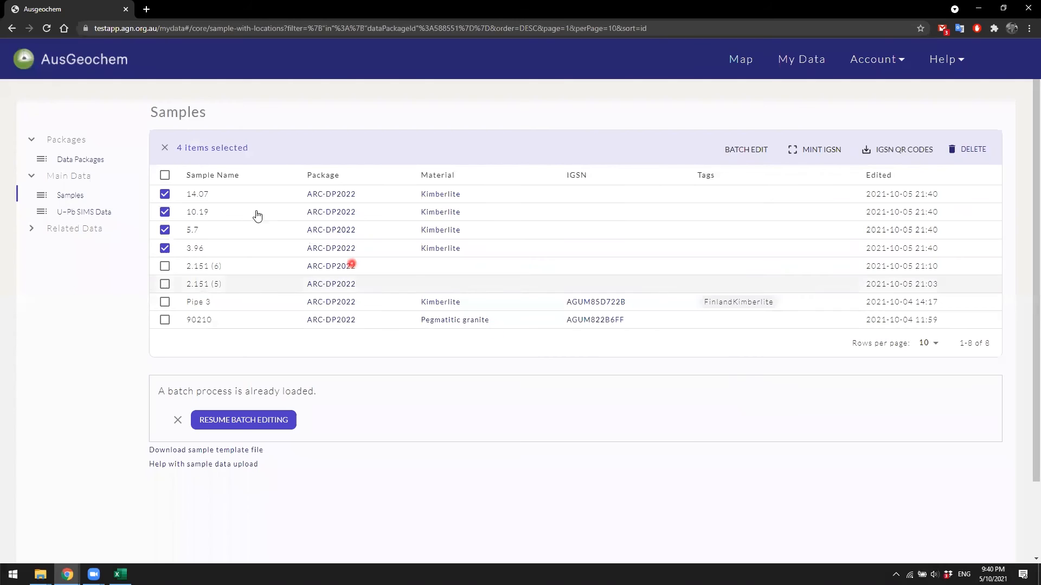
click(166, 194)
click(165, 213)
click(166, 230)
click(166, 249)
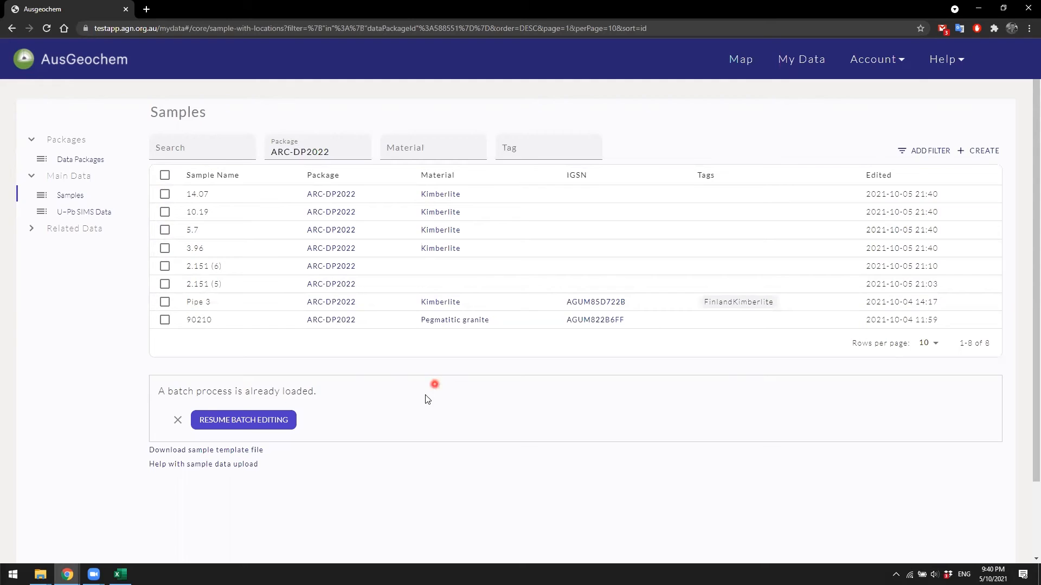
Step: Select the four new Kimberlite samples and open them for batch editing, replacing the currently loaded batch
click(164, 194)
click(164, 212)
click(165, 230)
click(165, 248)
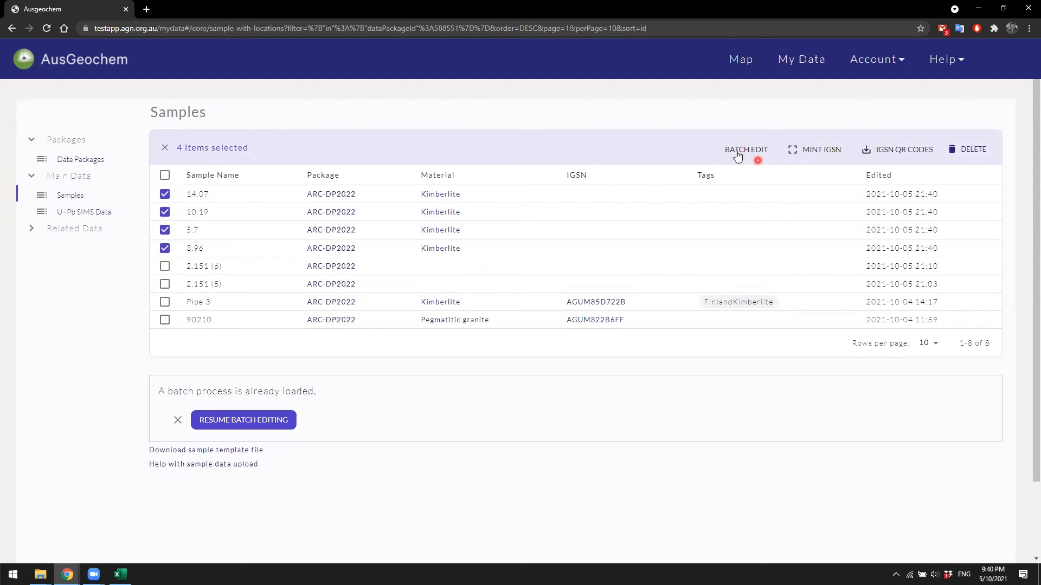
click(744, 151)
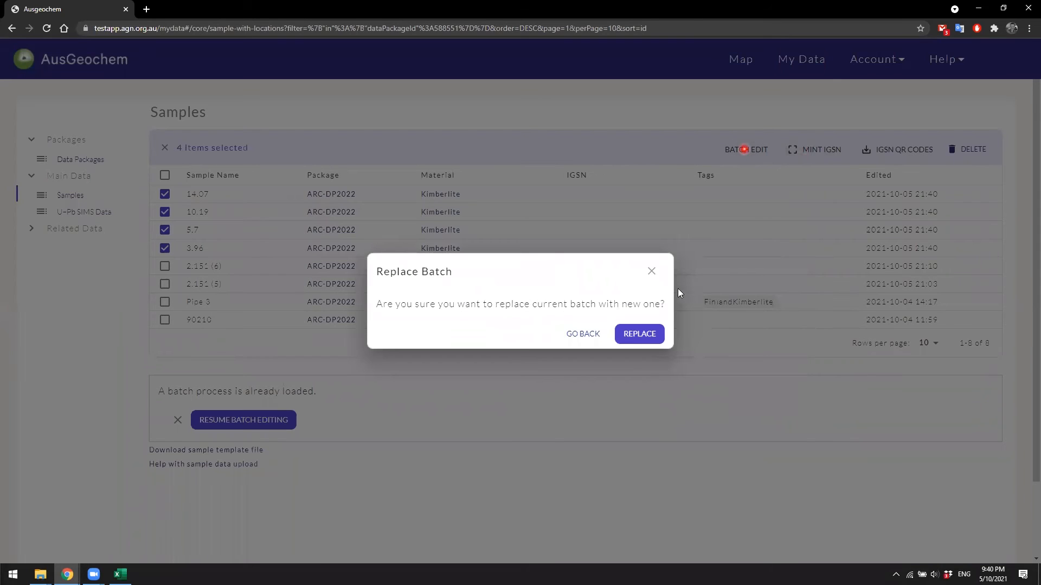
click(651, 334)
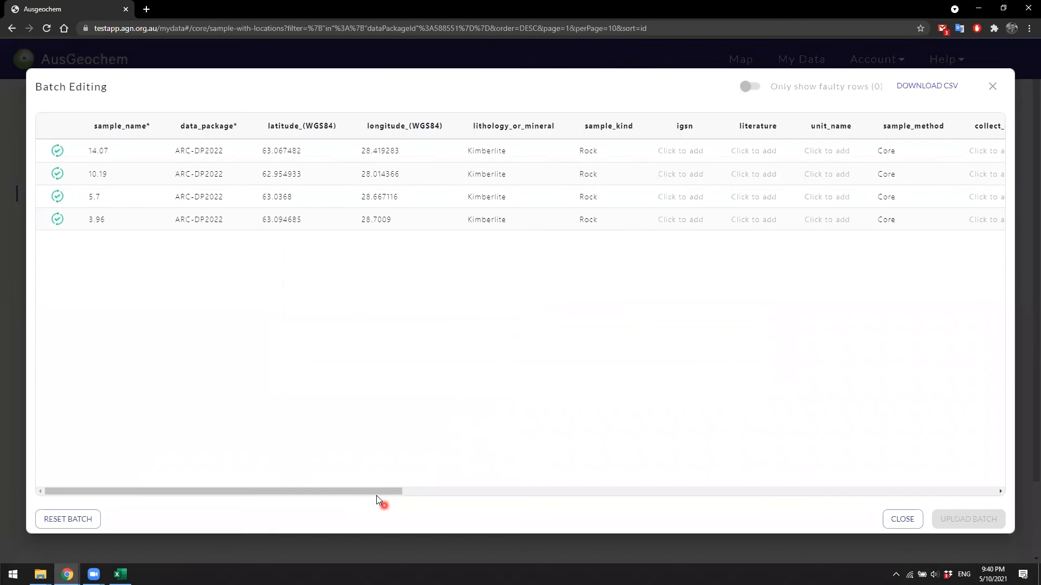
Step: Resolve the literature column for all samples to the Kaavi-Kuopio kimberlite paper found by searching "kaavi"
drag(378, 493, 383, 494)
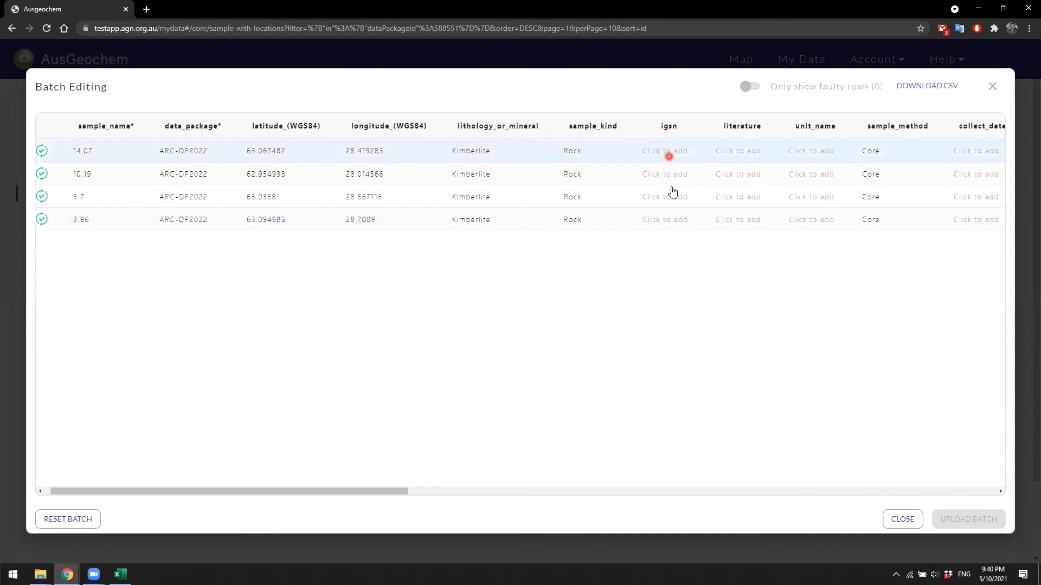
drag(385, 493, 457, 492)
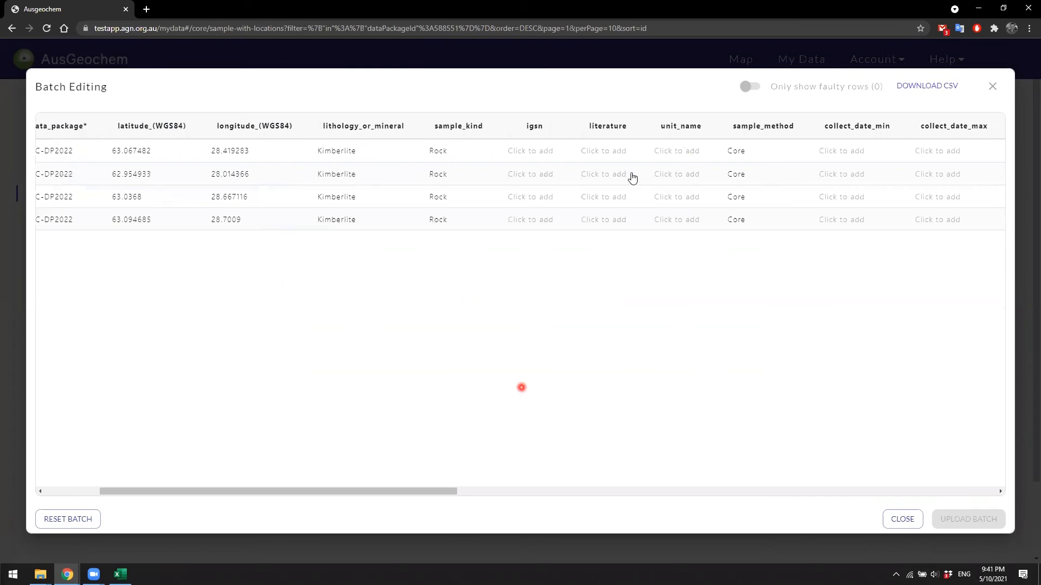
click(612, 153)
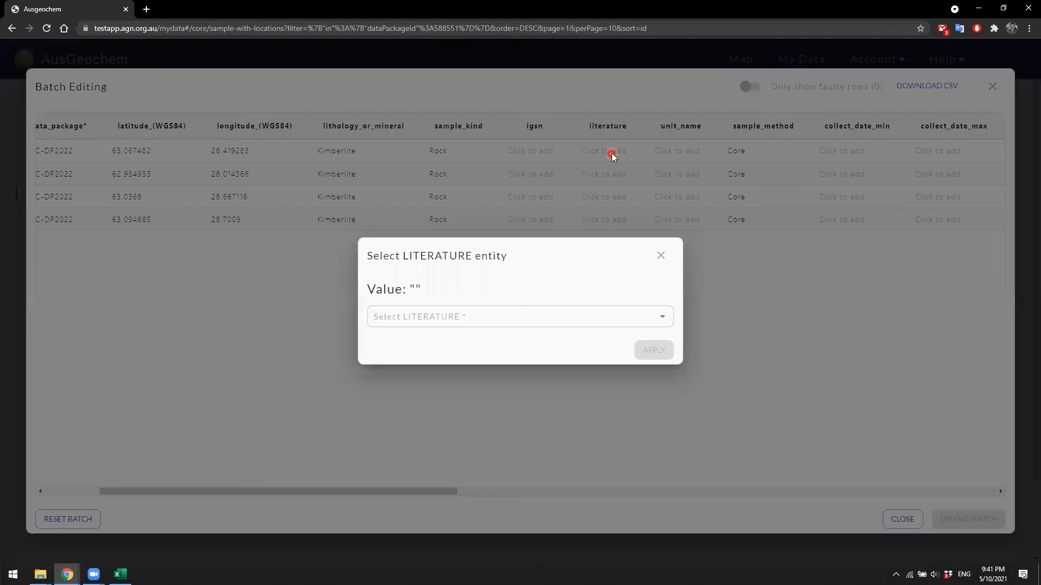
click(483, 320)
text(kaavi)
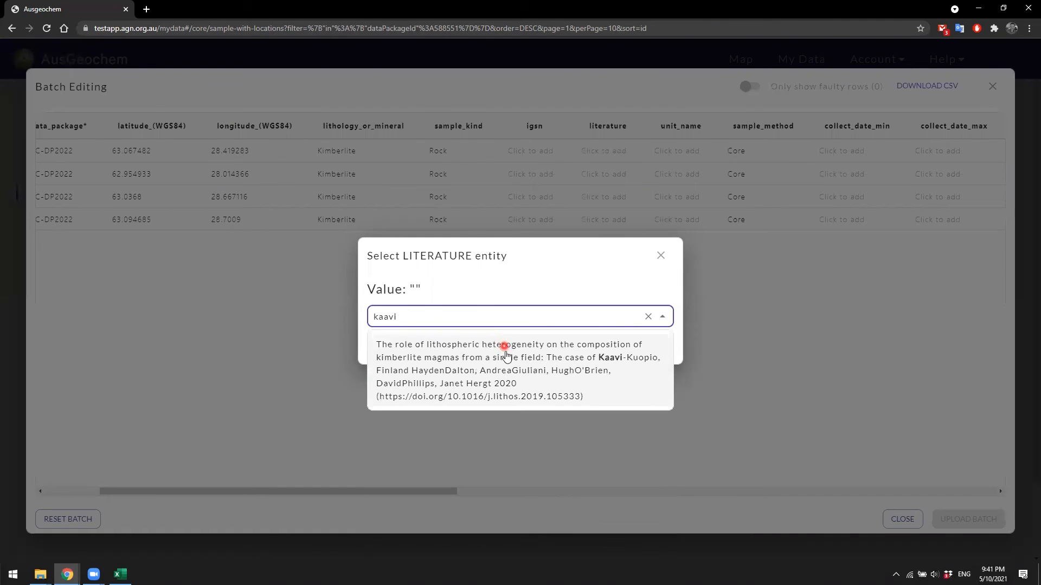
click(503, 370)
click(379, 326)
click(655, 364)
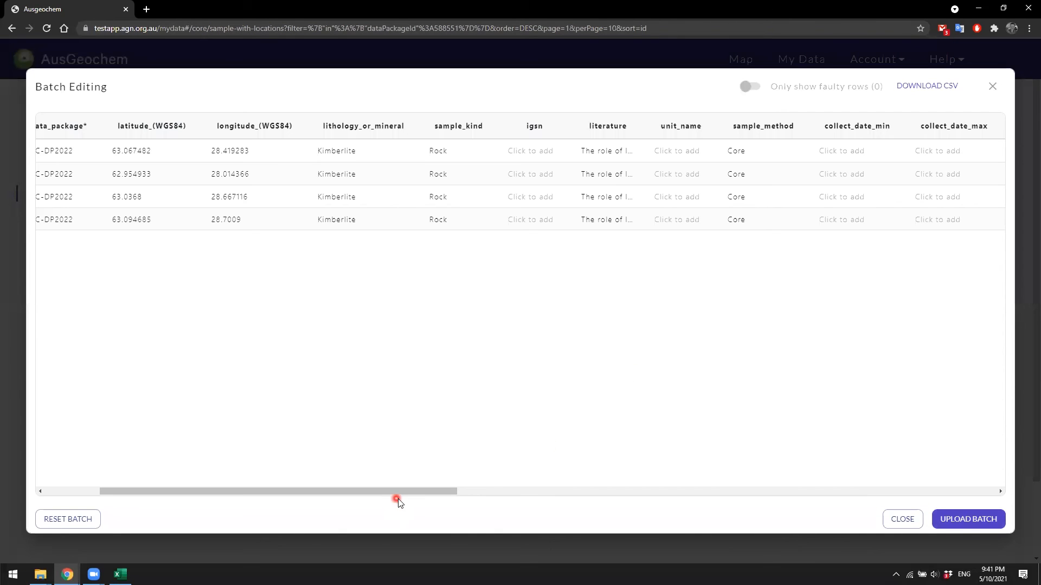
Step: Upload the updated batch and clear the sample selection
drag(404, 491, 748, 488)
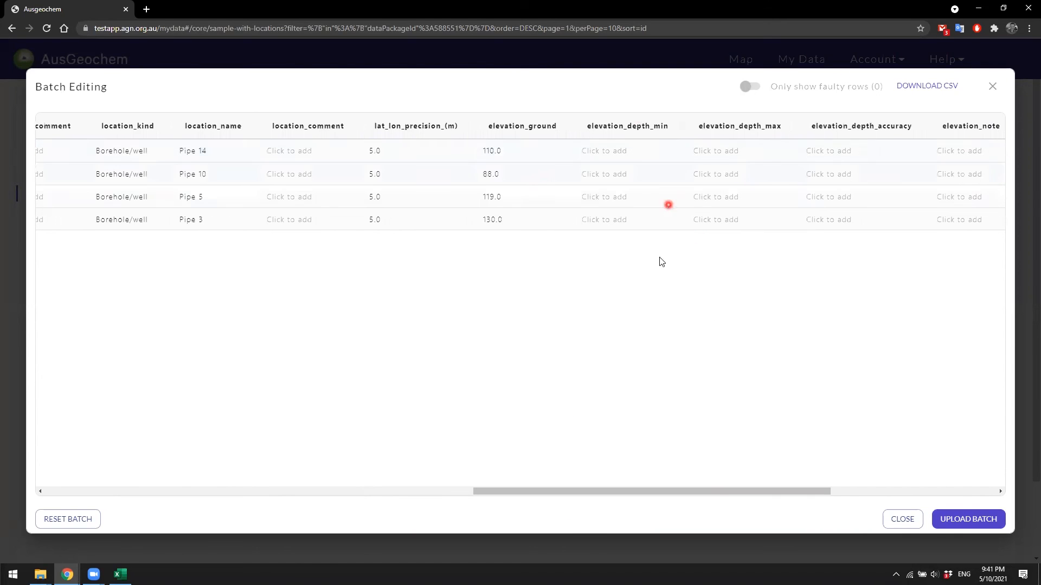
drag(807, 495, 925, 490)
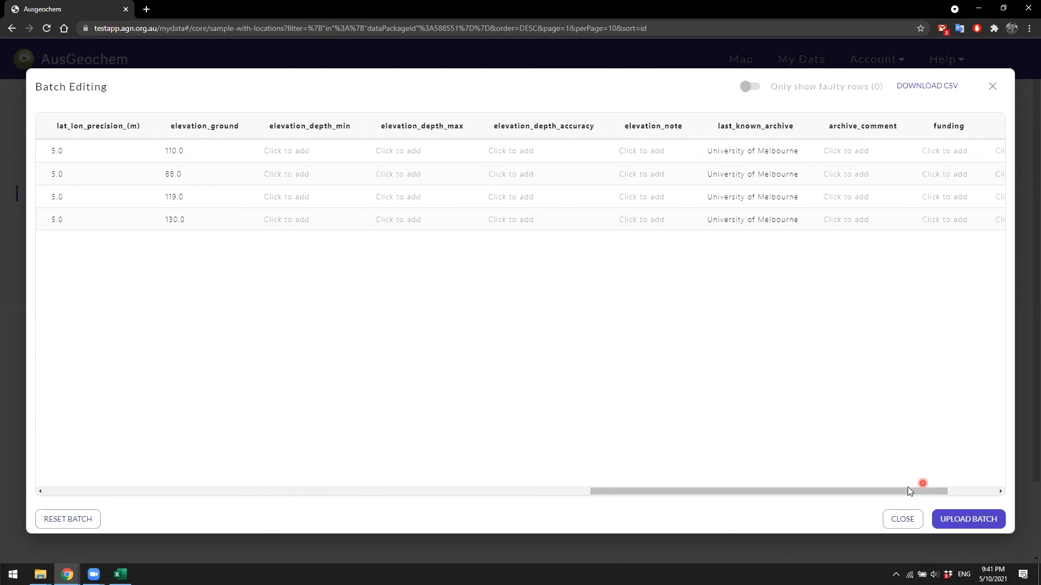
drag(898, 496, 1002, 496)
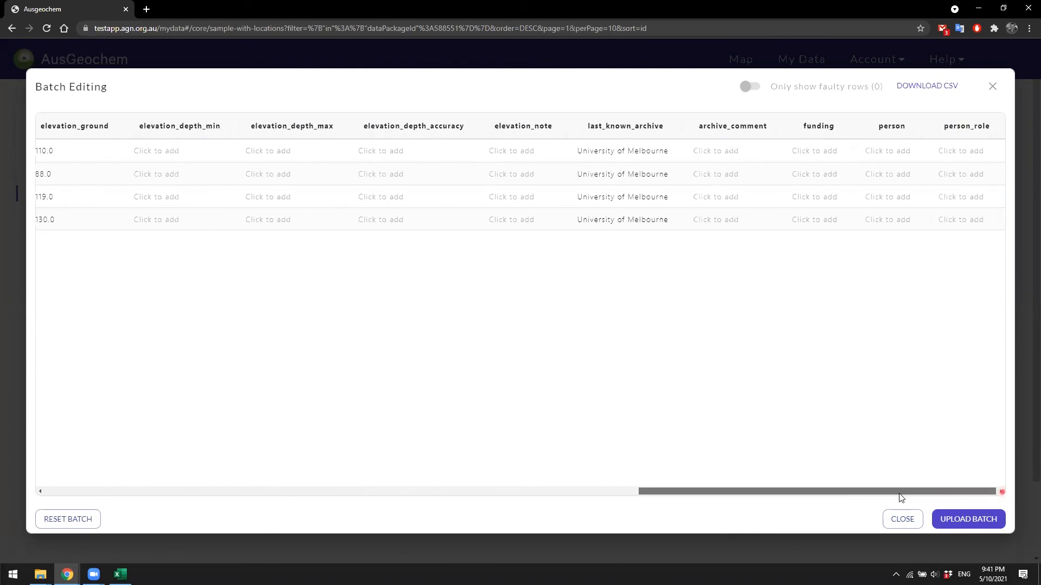
drag(899, 496, 340, 512)
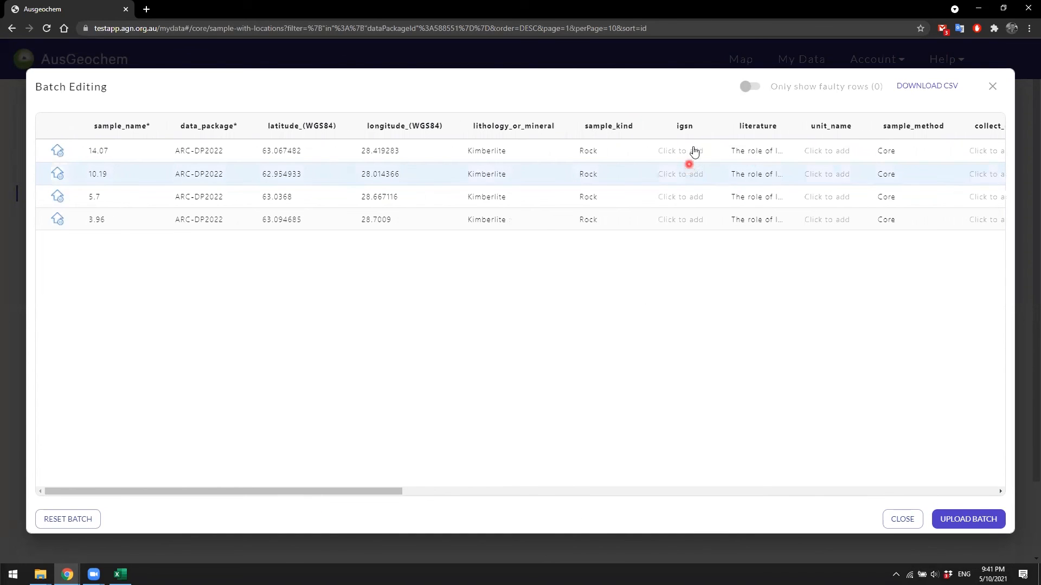
click(966, 521)
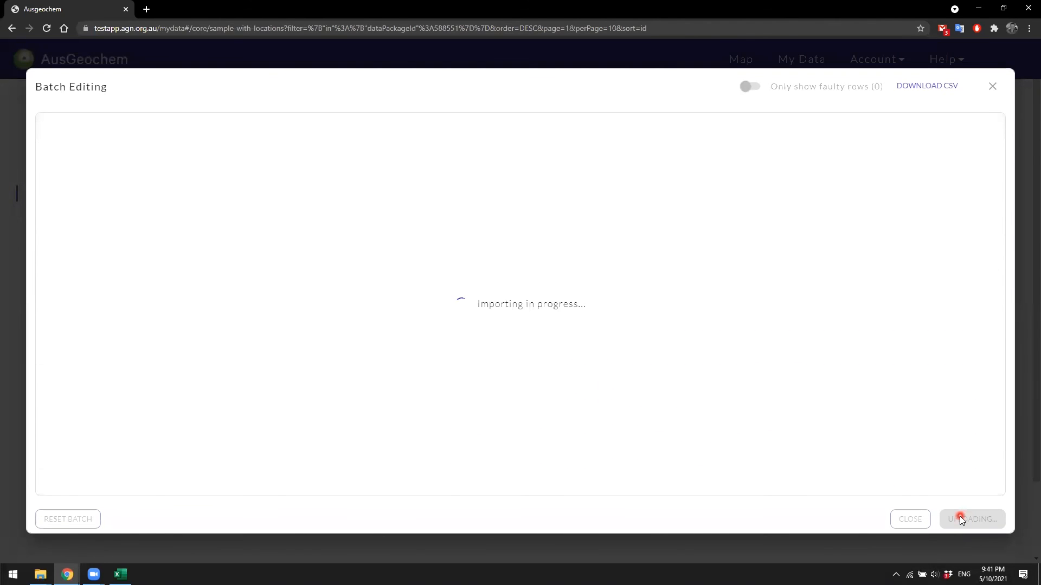
click(601, 327)
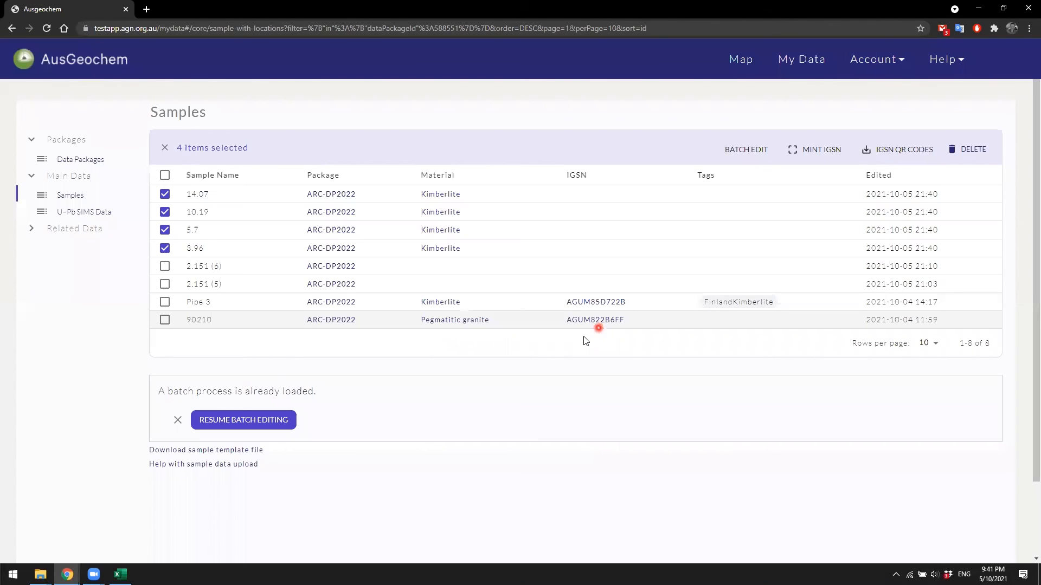
click(164, 148)
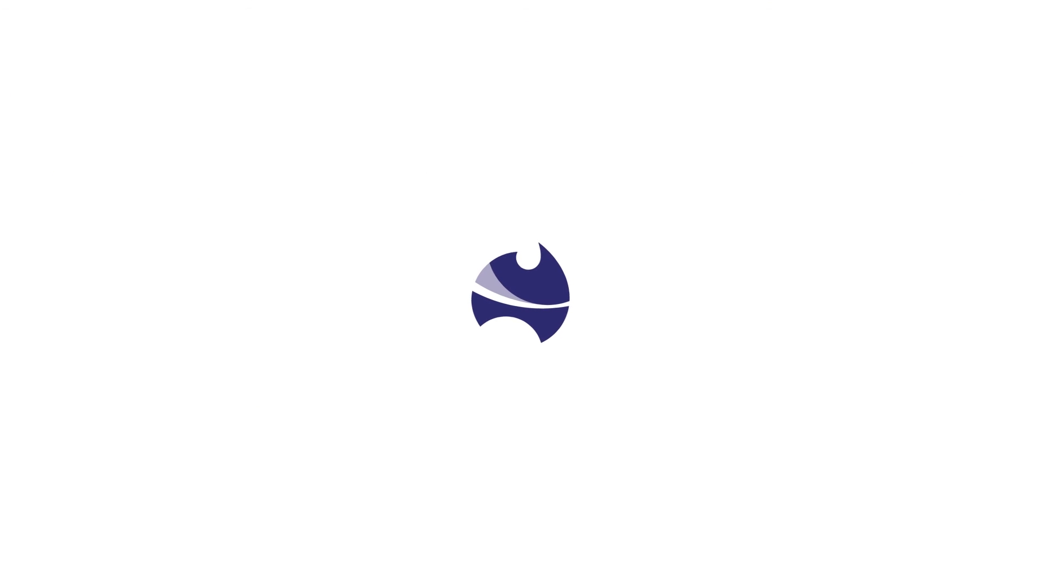